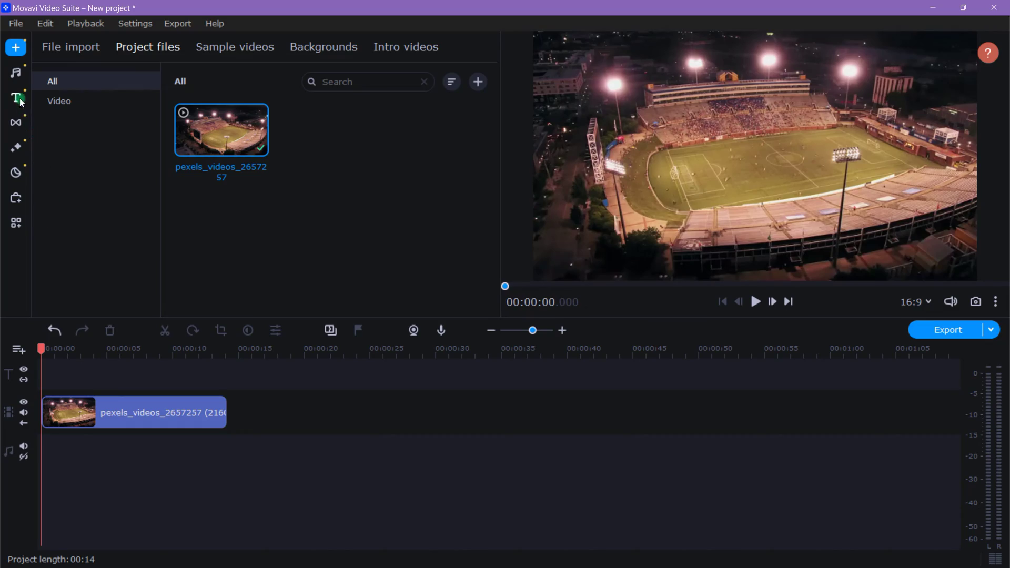
Step: Add the Simple text title from Titles to the timeline right after the stadium clip
{"action": "left_click", "coordinate": [16, 98]}
{"action": "type", "text": "simp"}
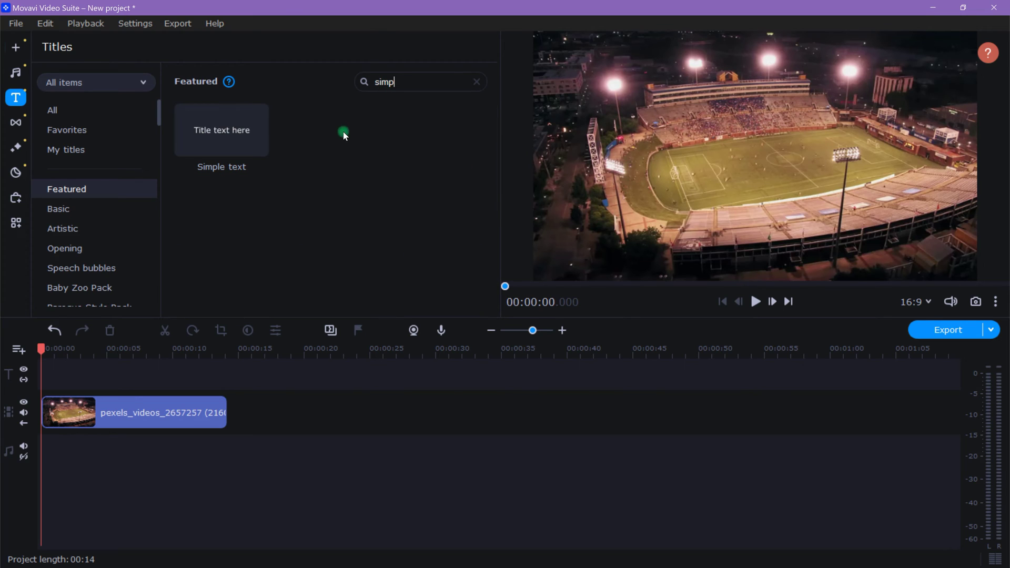
{"action": "left_click_drag", "start_coordinate": [250, 148], "coordinate": [232, 424]}
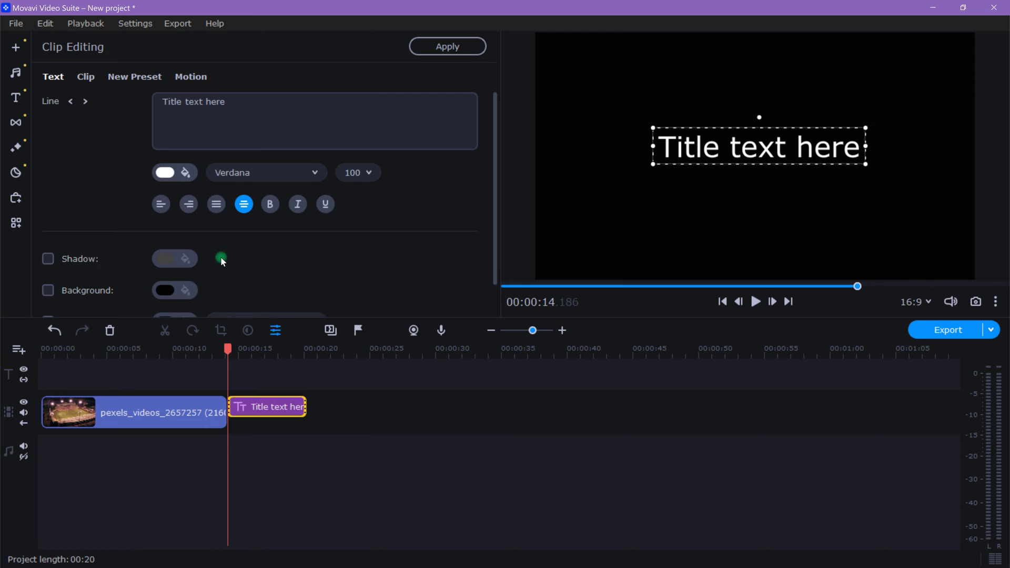
Step: Style the title as FRIDAY NIGHT in #00ff00 green Impact at size 120, centered in frame
{"action": "left_click", "coordinate": [171, 174]}
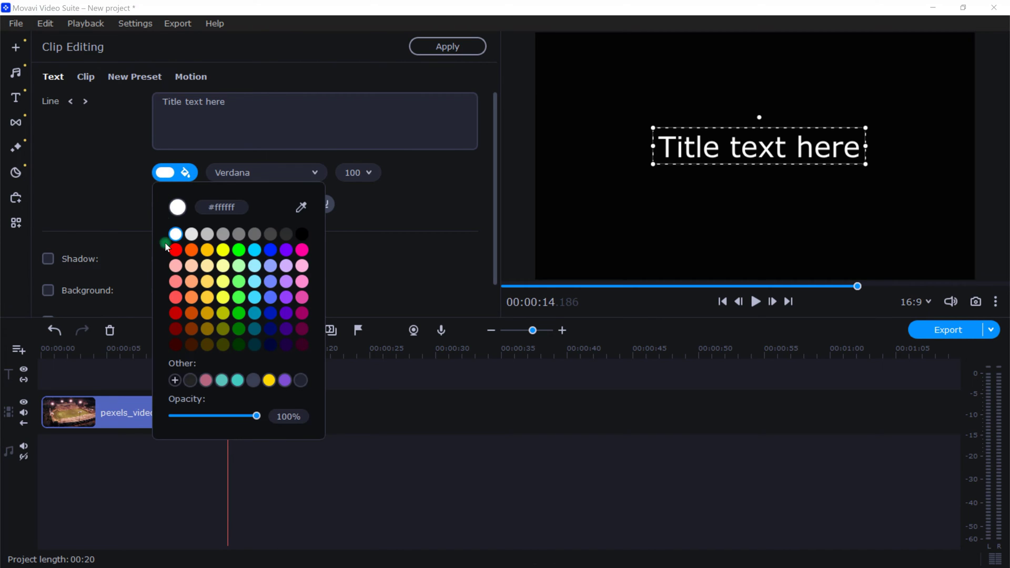
{"action": "left_click", "coordinate": [240, 252]}
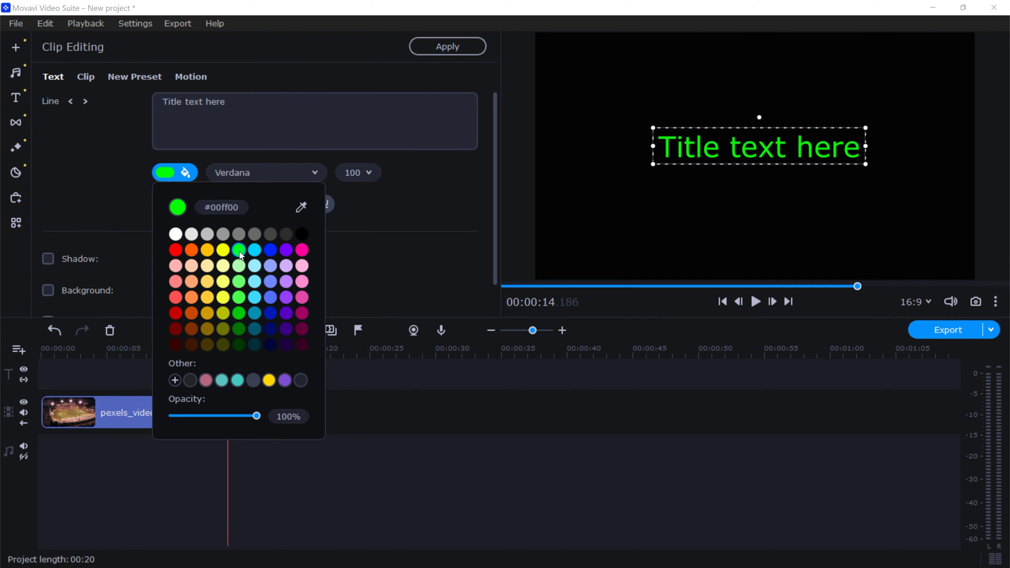
{"action": "type", "text": "FRIDAY"}
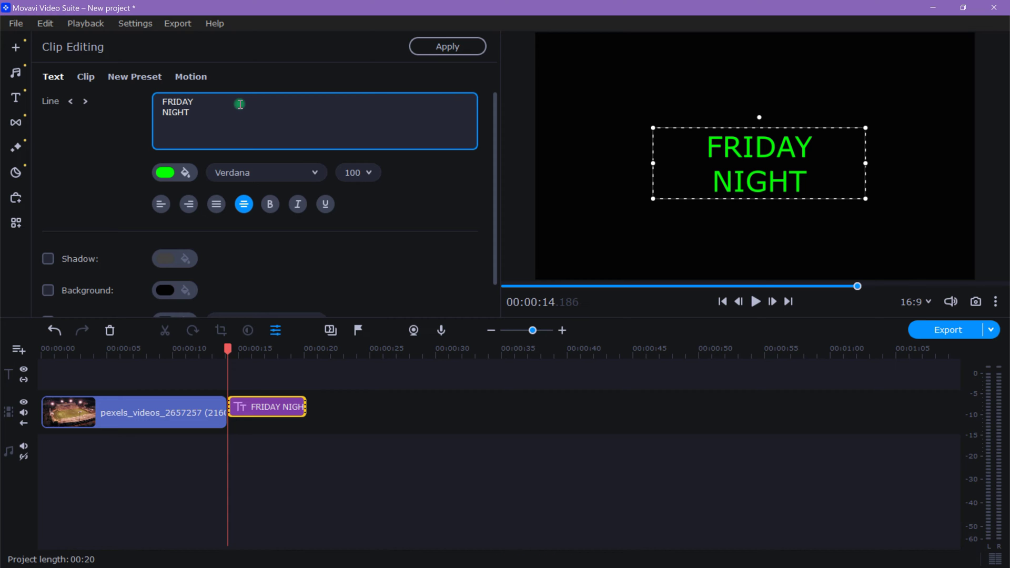
{"action": "left_click", "coordinate": [313, 172]}
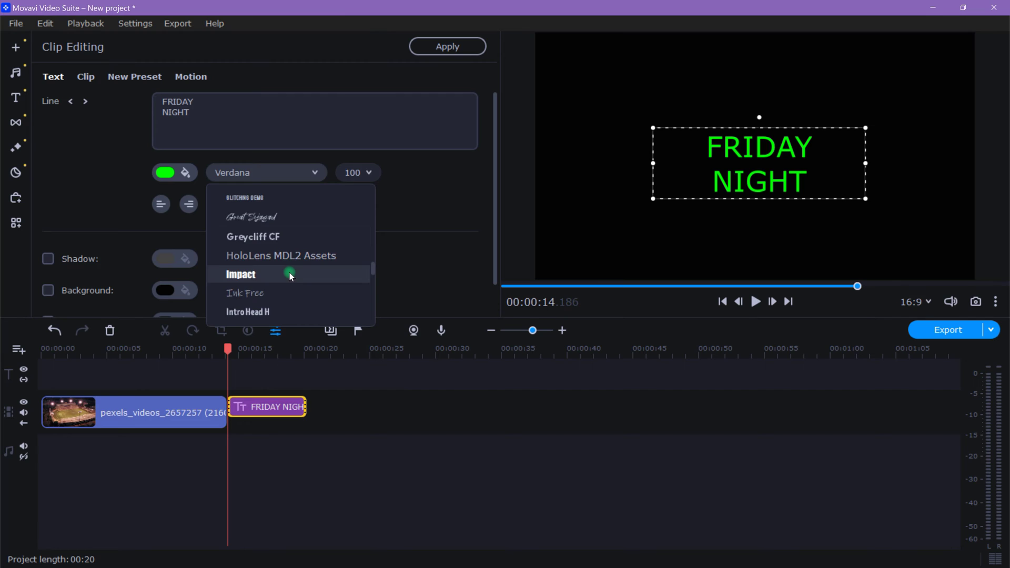
{"action": "left_click", "coordinate": [289, 273]}
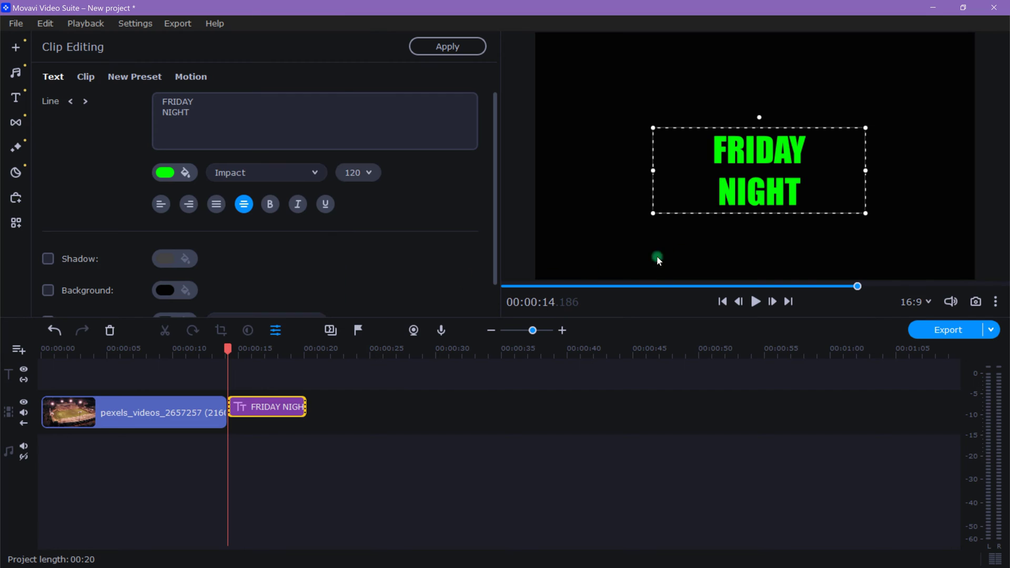
{"action": "left_click_drag", "start_coordinate": [763, 195], "coordinate": [758, 183]}
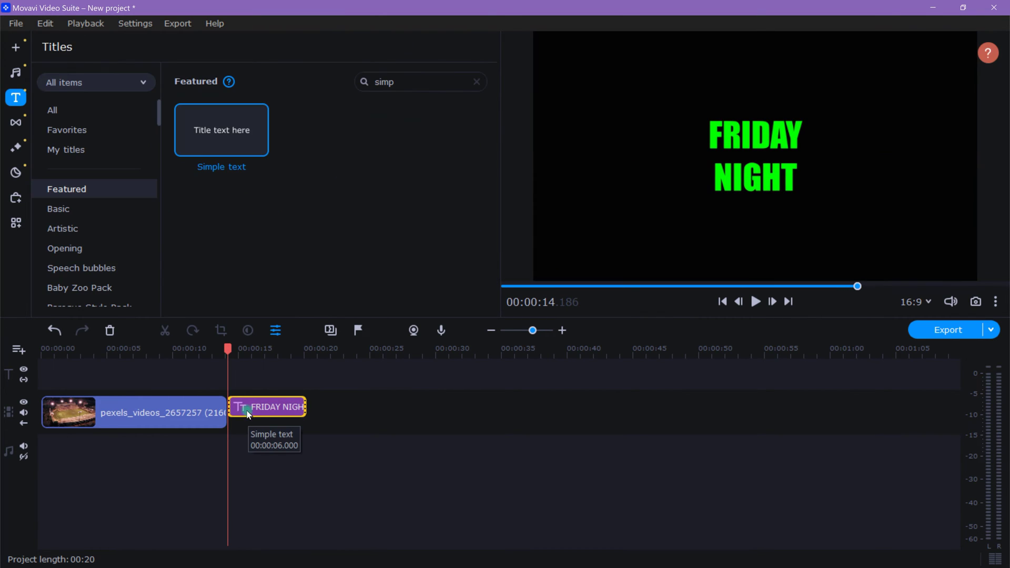
Step: Add an Advanced keyframe animation to the title clip
{"action": "left_click", "coordinate": [16, 223]}
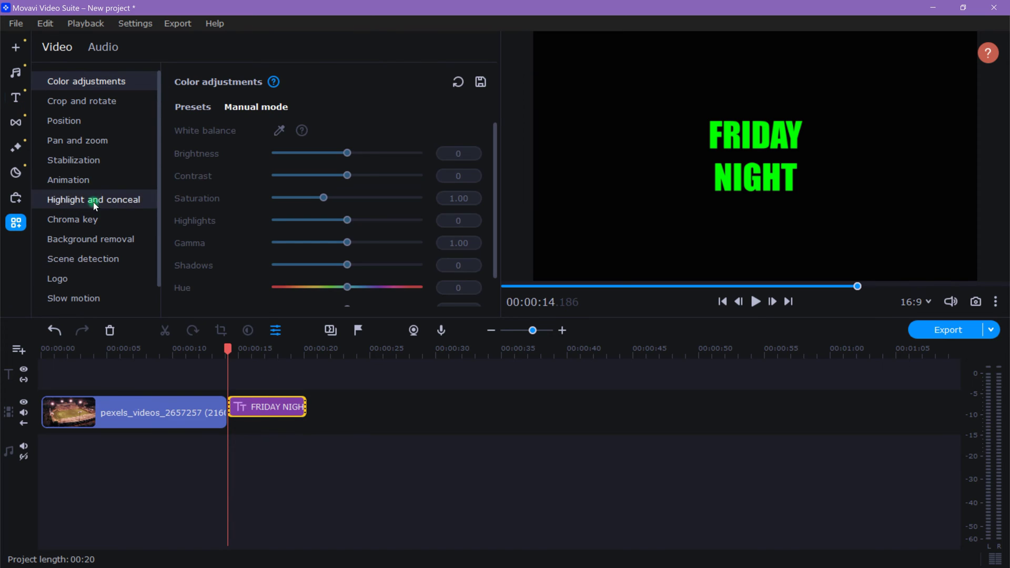
{"action": "left_click", "coordinate": [68, 181]}
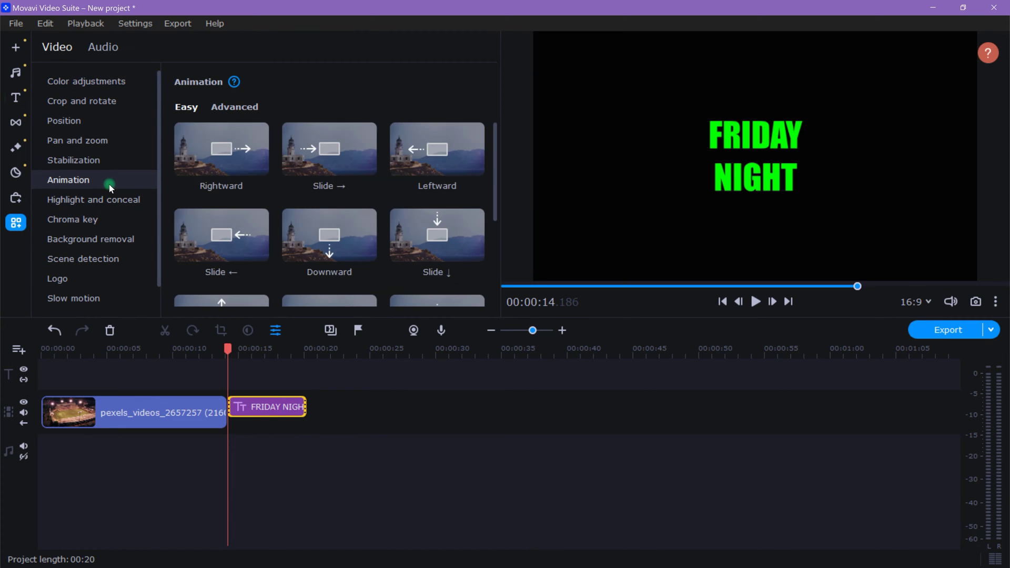
{"action": "left_click", "coordinate": [235, 107]}
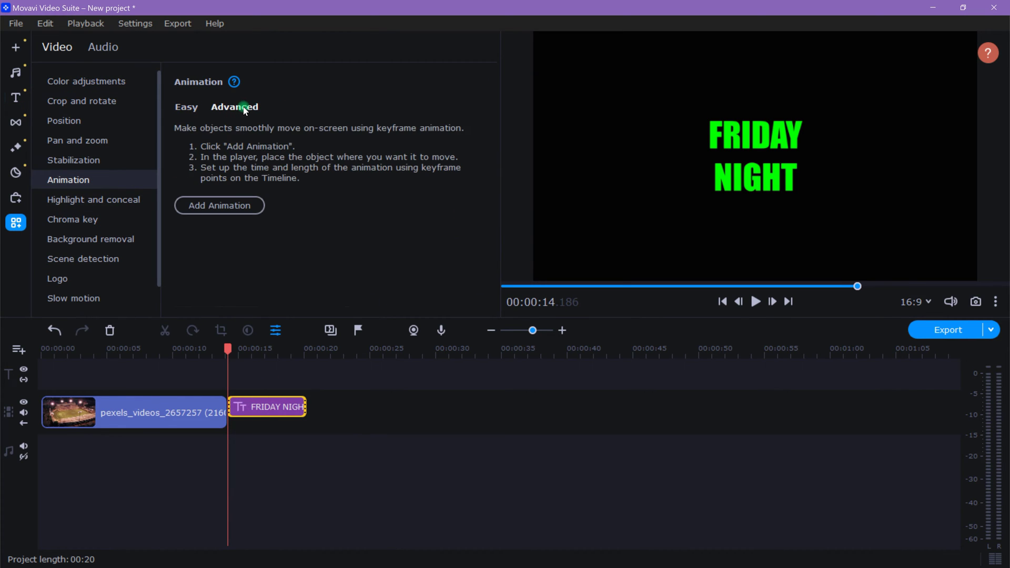
{"action": "left_click", "coordinate": [224, 206]}
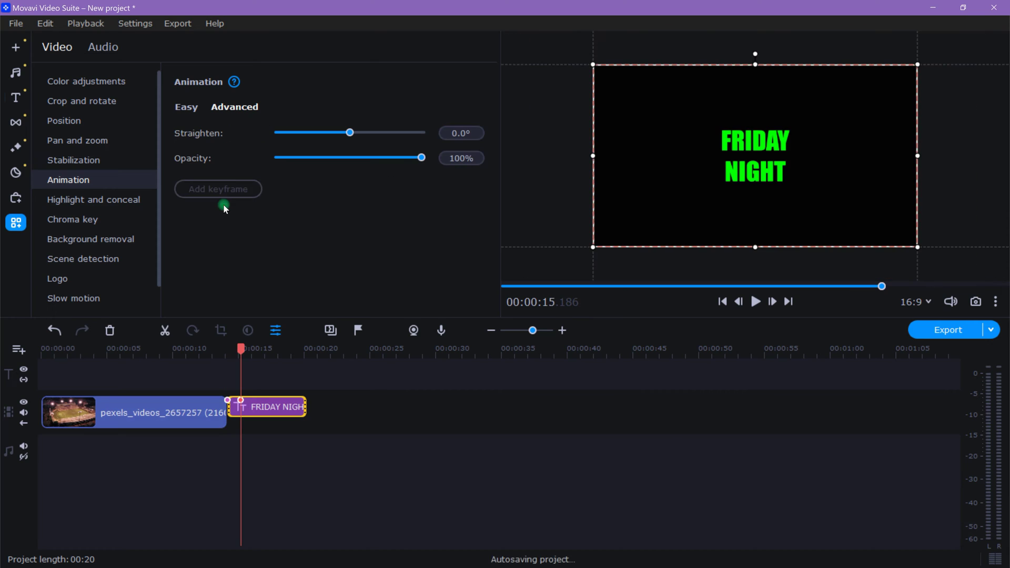
Step: At the first keyframe, scale the text up and center it so green fills the frame
{"action": "right_click", "coordinate": [227, 402]}
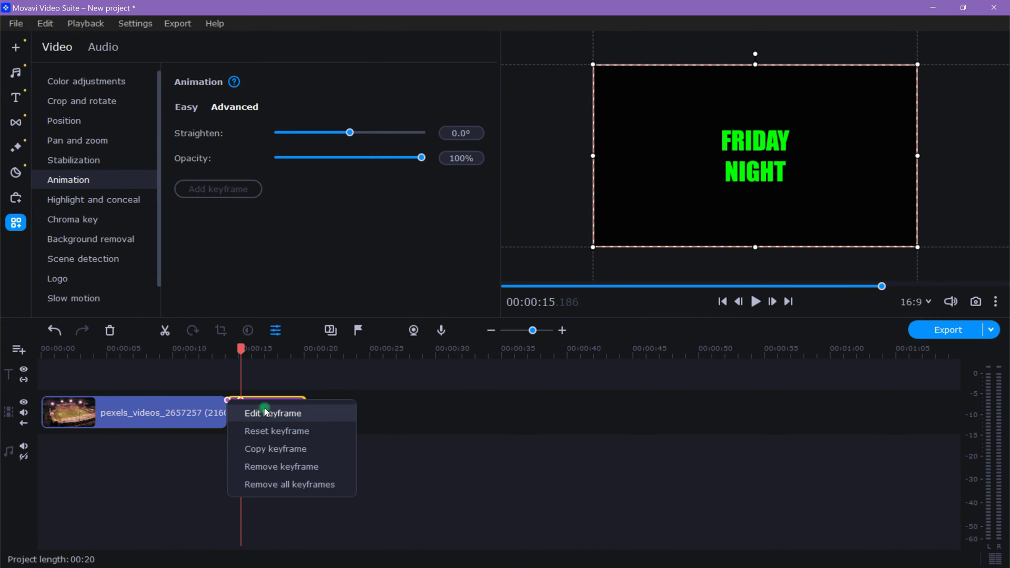
{"action": "left_click", "coordinate": [310, 413]}
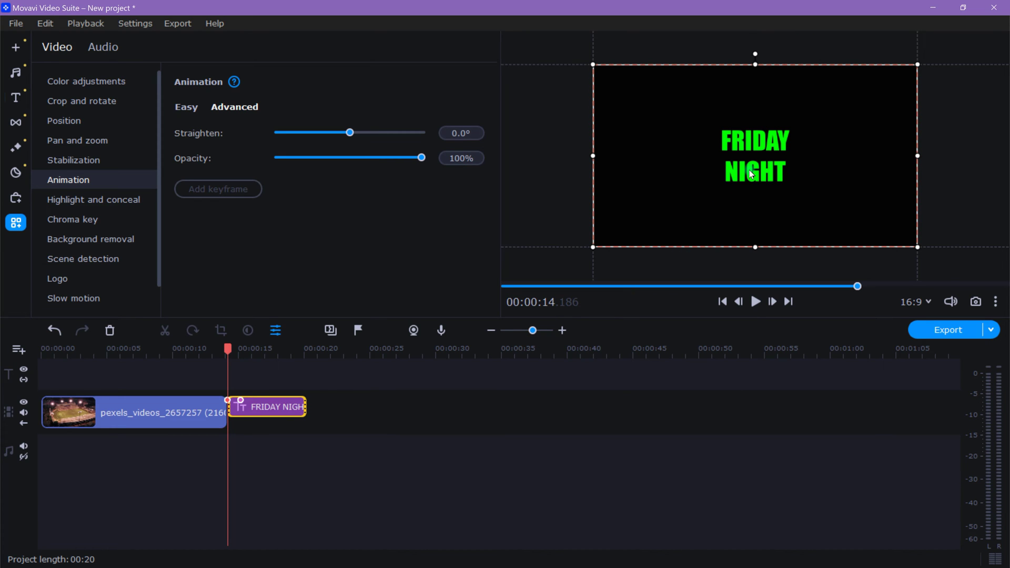
{"action": "left_click_drag", "start_coordinate": [749, 169], "coordinate": [956, 199]}
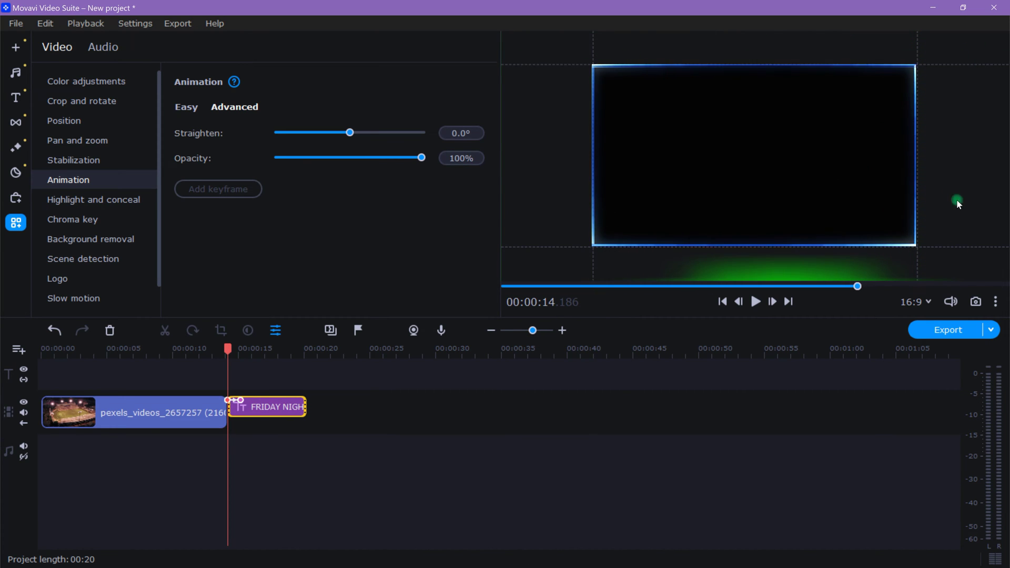
{"action": "mouse_move", "coordinate": [790, 268]}
{"action": "left_mouse_down"}
{"action": "mouse_move", "coordinate": [751, 42]}
{"action": "mouse_move", "coordinate": [755, 178]}
{"action": "left_mouse_up"}
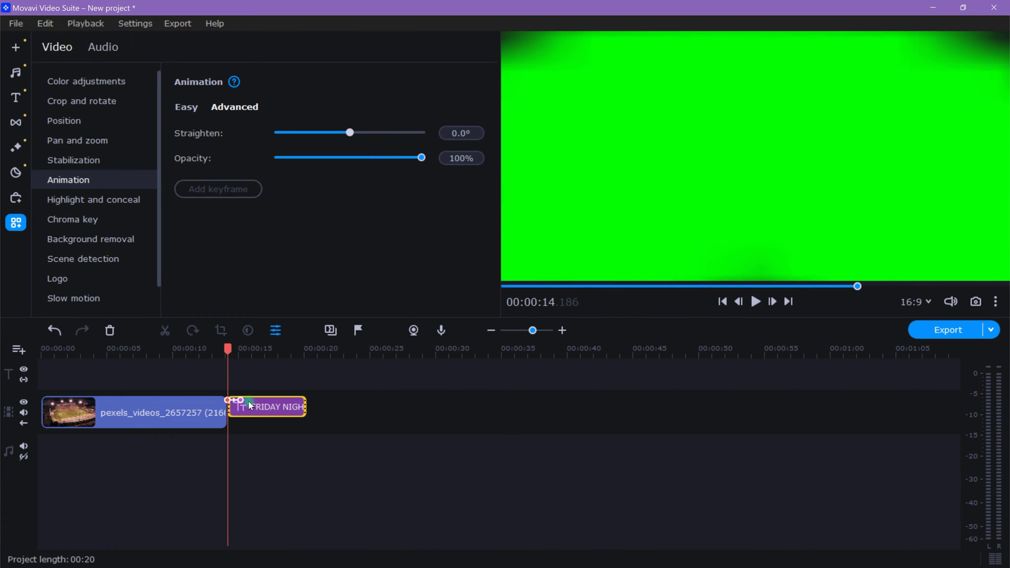
Step: Move the end keyframe later and play the zoom-out twice to check it
{"action": "left_click_drag", "start_coordinate": [229, 348], "coordinate": [247, 349]}
{"action": "key", "text": "space"}
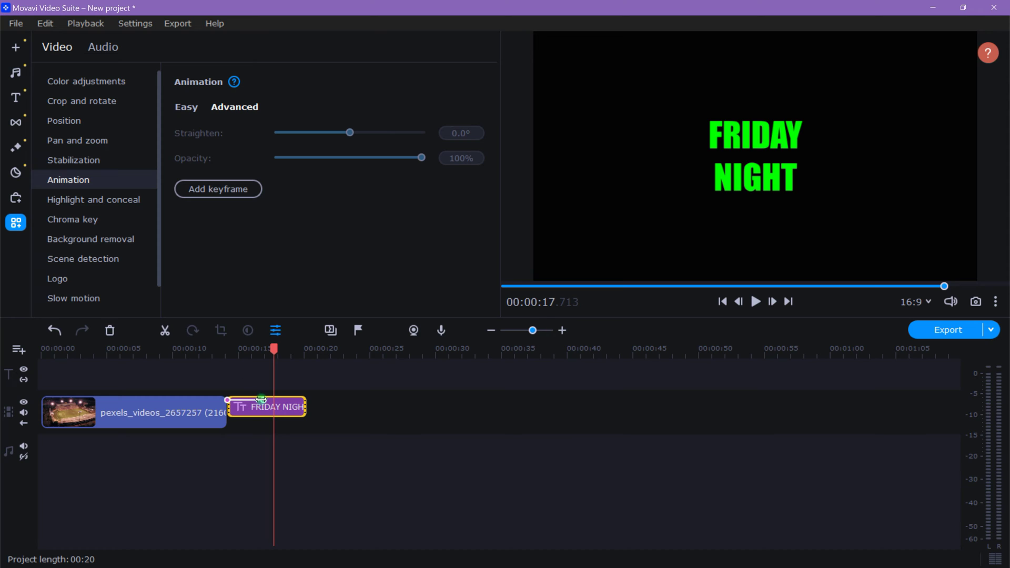
{"action": "left_click_drag", "start_coordinate": [273, 349], "coordinate": [229, 363]}
{"action": "key", "text": "space"}
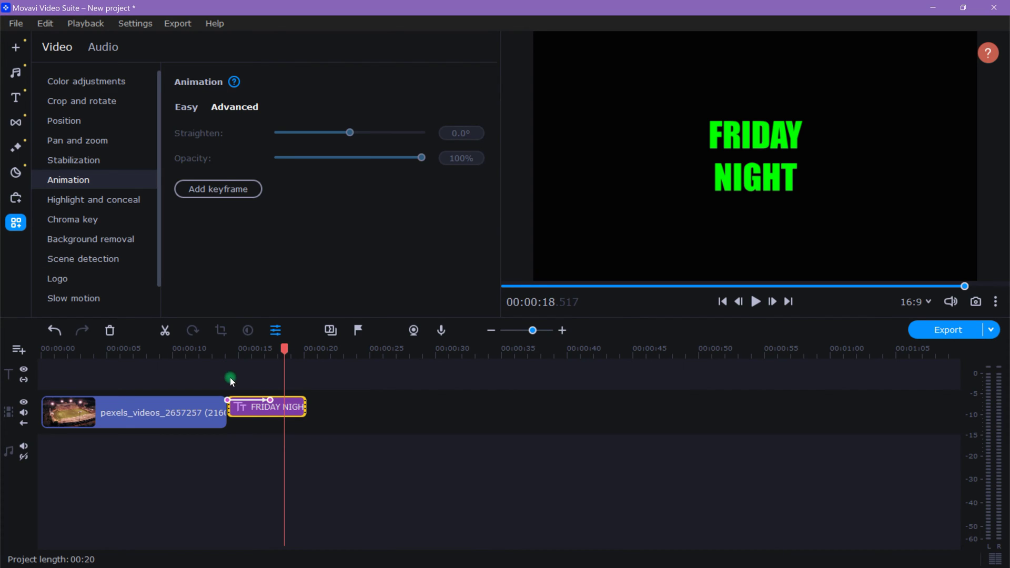
Step: Select just the title clip's time range on the timeline and export the selection
{"action": "right_click", "coordinate": [268, 445]}
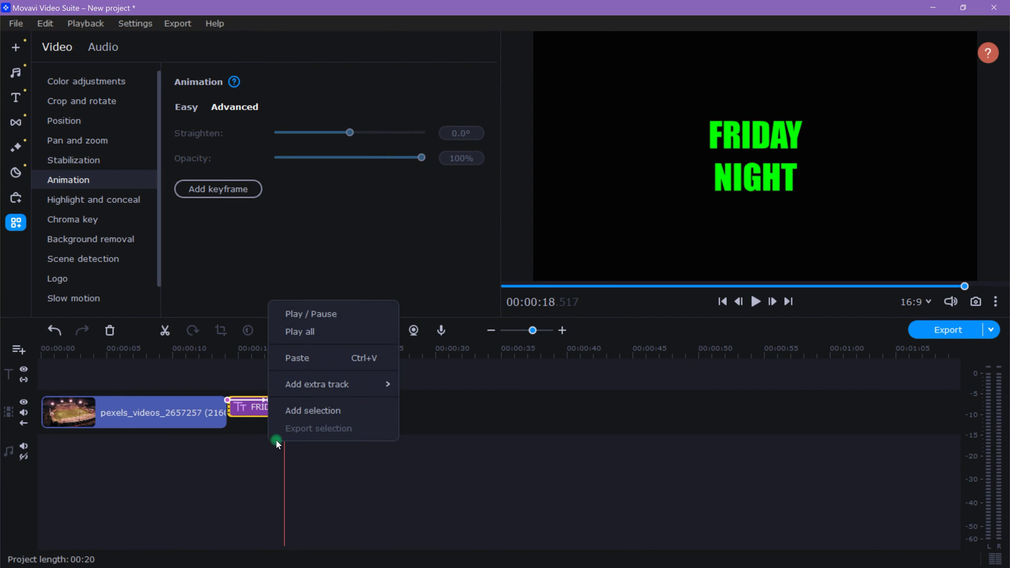
{"action": "left_click", "coordinate": [354, 413]}
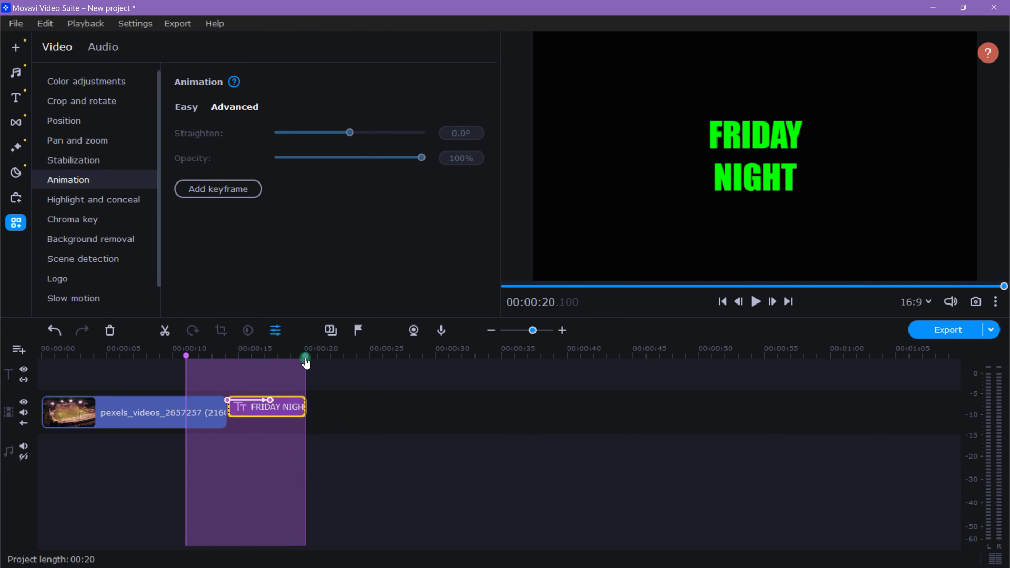
{"action": "left_click_drag", "start_coordinate": [186, 359], "coordinate": [228, 360]}
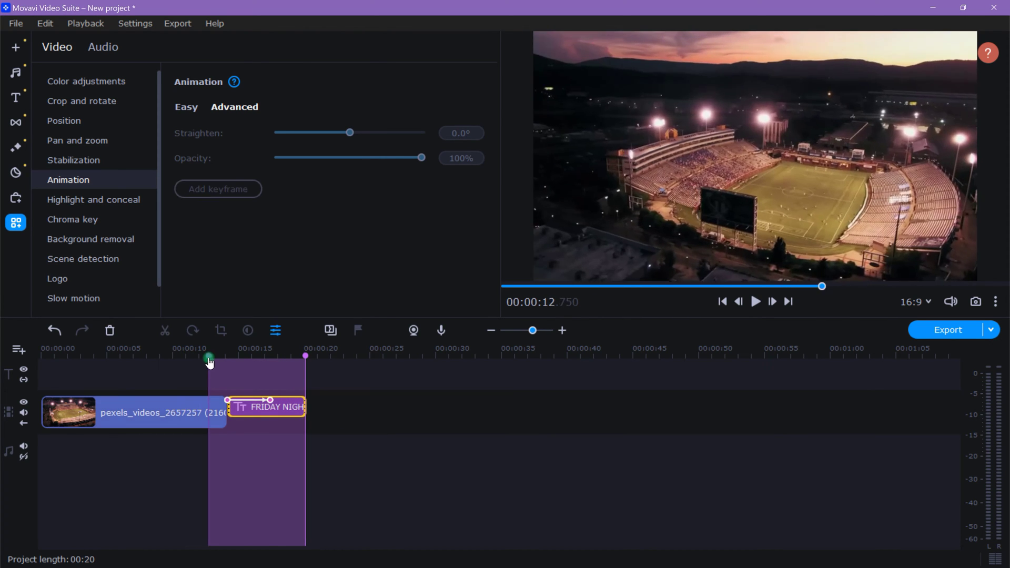
{"action": "right_click", "coordinate": [274, 452]}
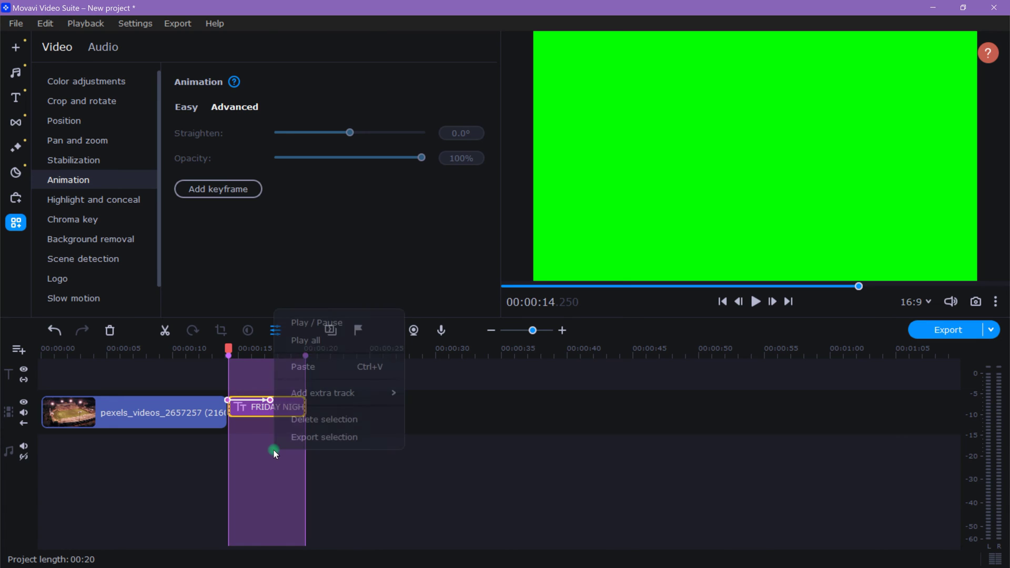
{"action": "left_click", "coordinate": [367, 438]}
Step: Name the export FRIDAY NIGHT, with High quality and a custom 60000 bitrate
{"action": "left_click", "coordinate": [473, 190]}
{"action": "type", "text": "FRIDAY NIGHT"}
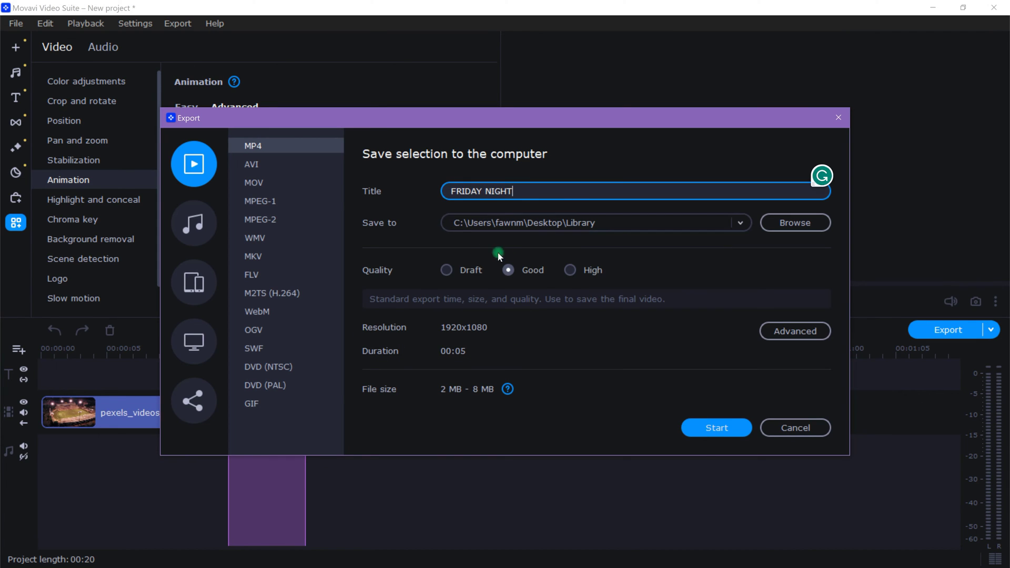
{"action": "left_click", "coordinate": [572, 270]}
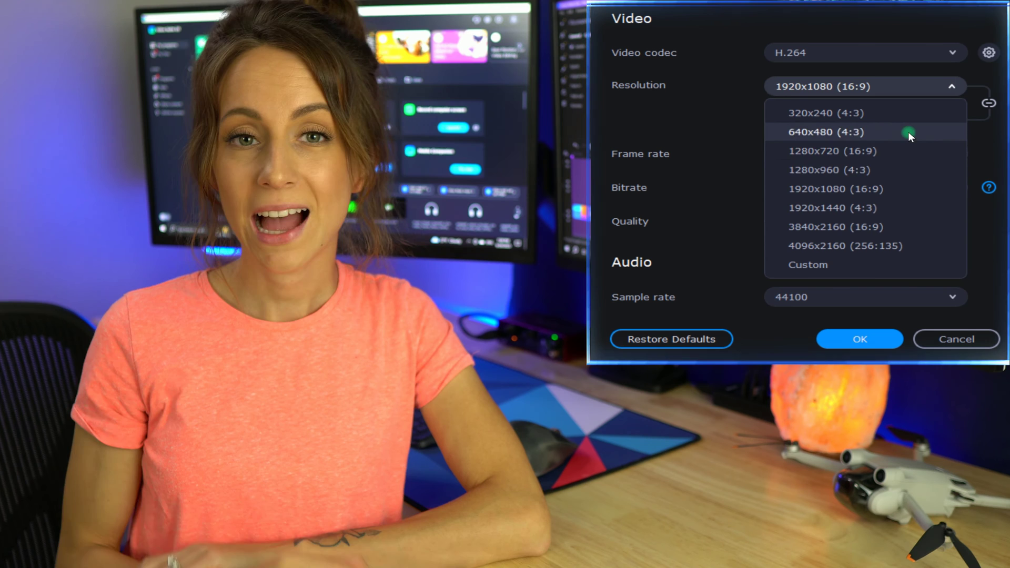
{"action": "left_click", "coordinate": [886, 226]}
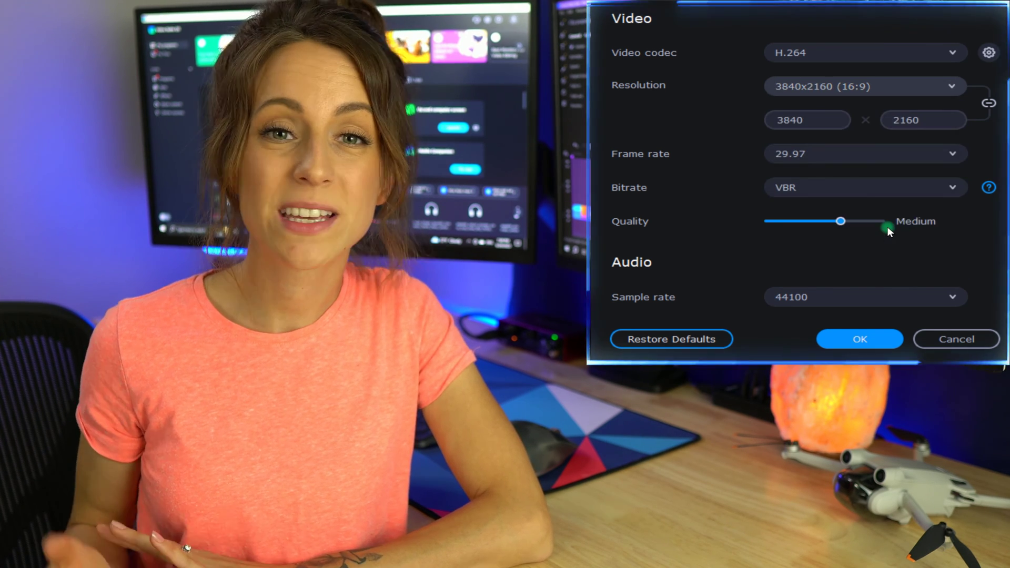
{"action": "left_click", "coordinate": [865, 187]}
{"action": "left_click", "coordinate": [813, 224]}
{"action": "double_click", "coordinate": [789, 221]}
{"action": "type", "text": "60 Kbps"}
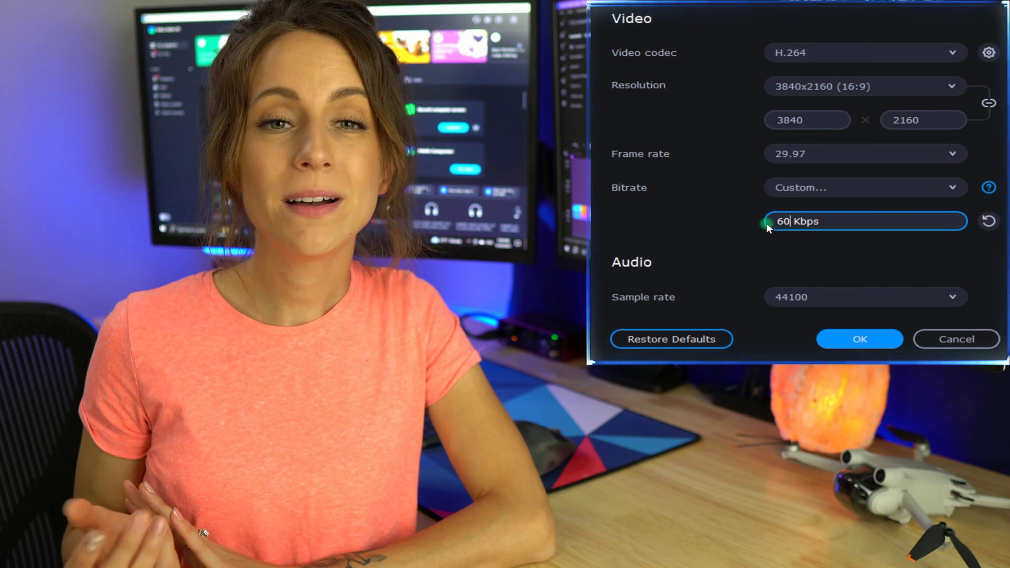
{"action": "type", "text": "000"}
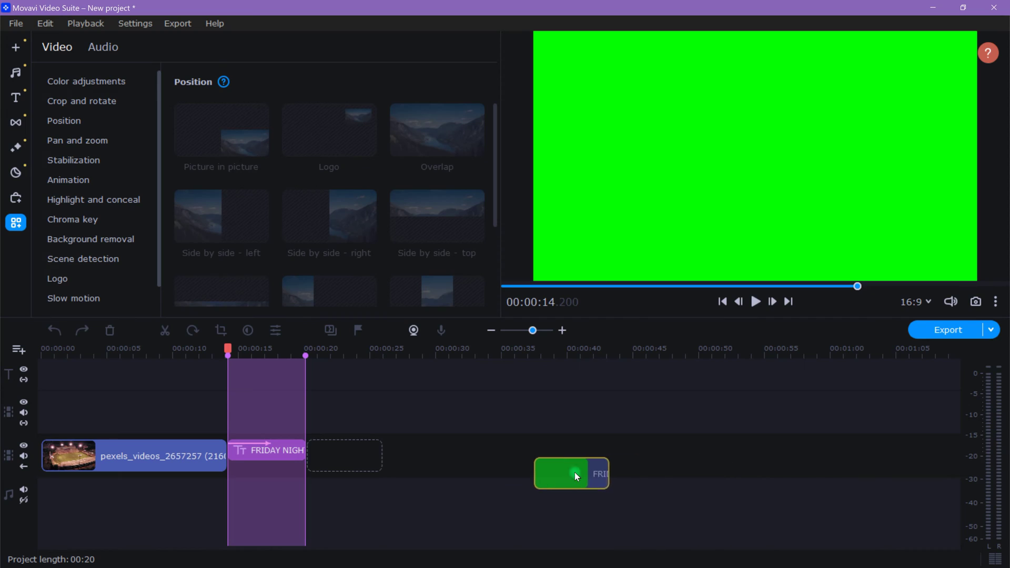
Step: Place the exported green clip over the stadium footage's end and delete the original text clip
{"action": "left_click_drag", "start_coordinate": [362, 466], "coordinate": [198, 414]}
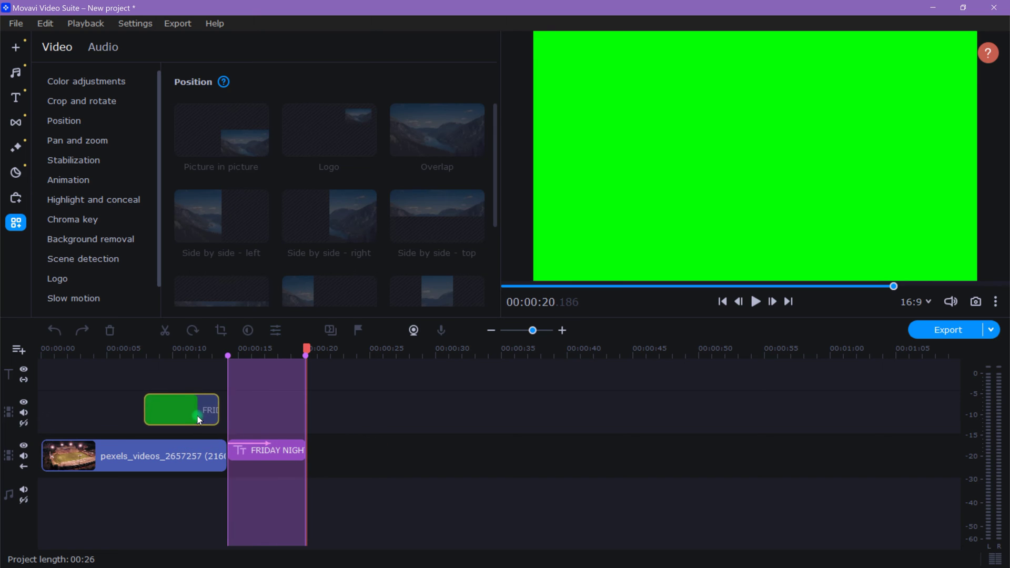
{"action": "left_click", "coordinate": [198, 415]}
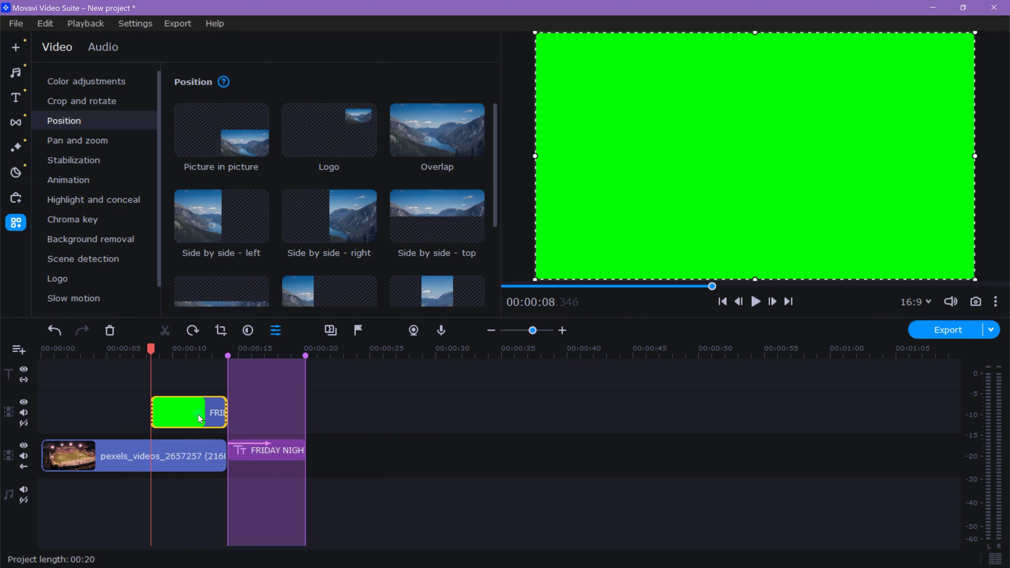
{"action": "right_click", "coordinate": [266, 455]}
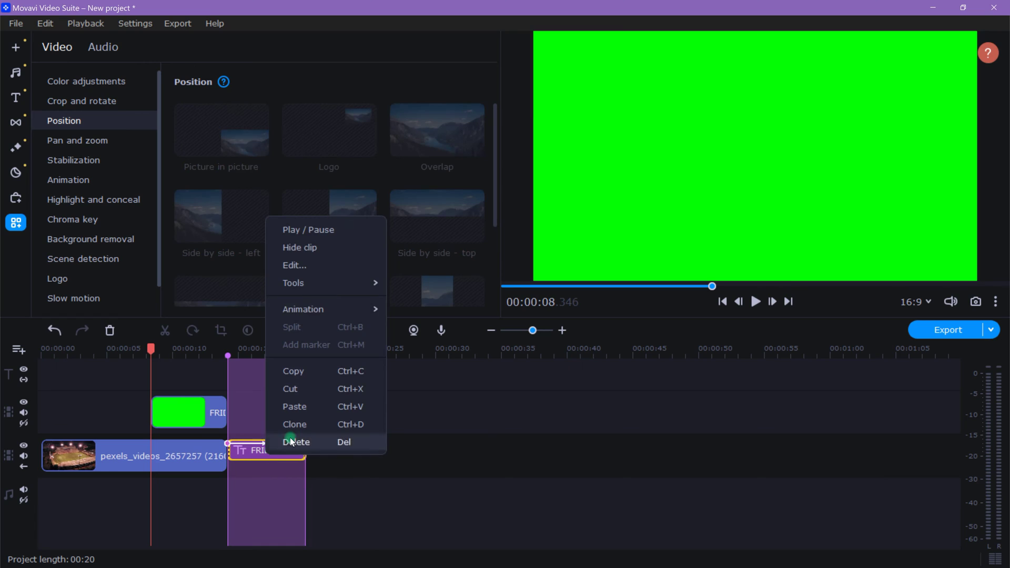
{"action": "left_click", "coordinate": [346, 251]}
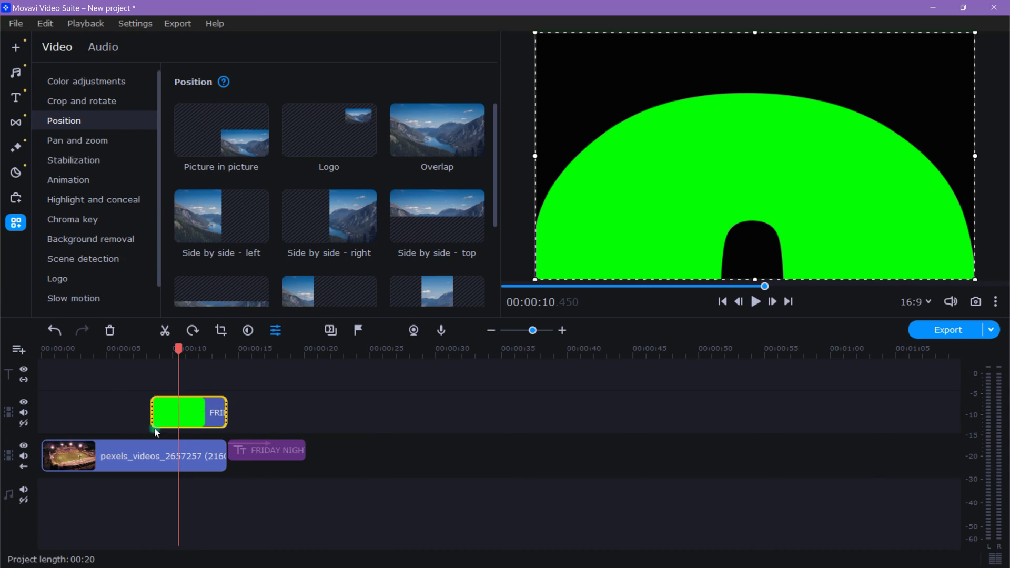
Step: Key out the green with the Chroma key eyedropper, then play back from before the title
{"action": "left_click", "coordinate": [72, 220]}
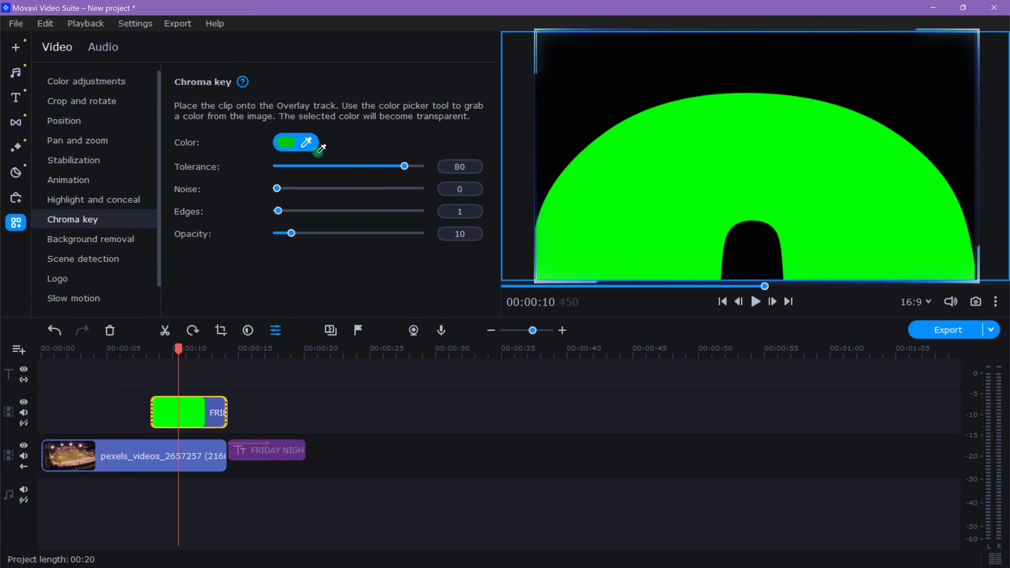
{"action": "left_click", "coordinate": [601, 174]}
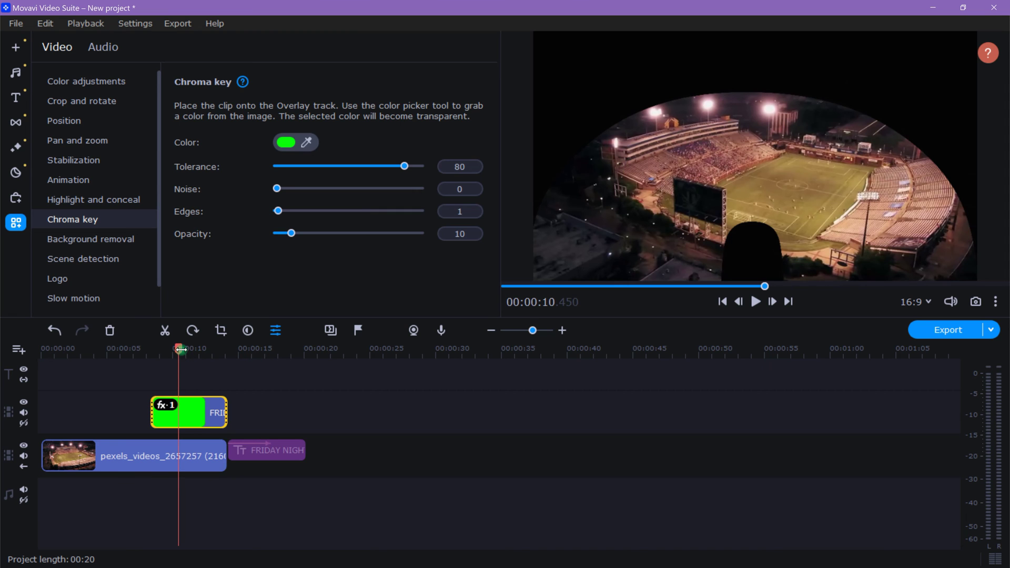
{"action": "left_click_drag", "start_coordinate": [182, 350], "coordinate": [144, 350]}
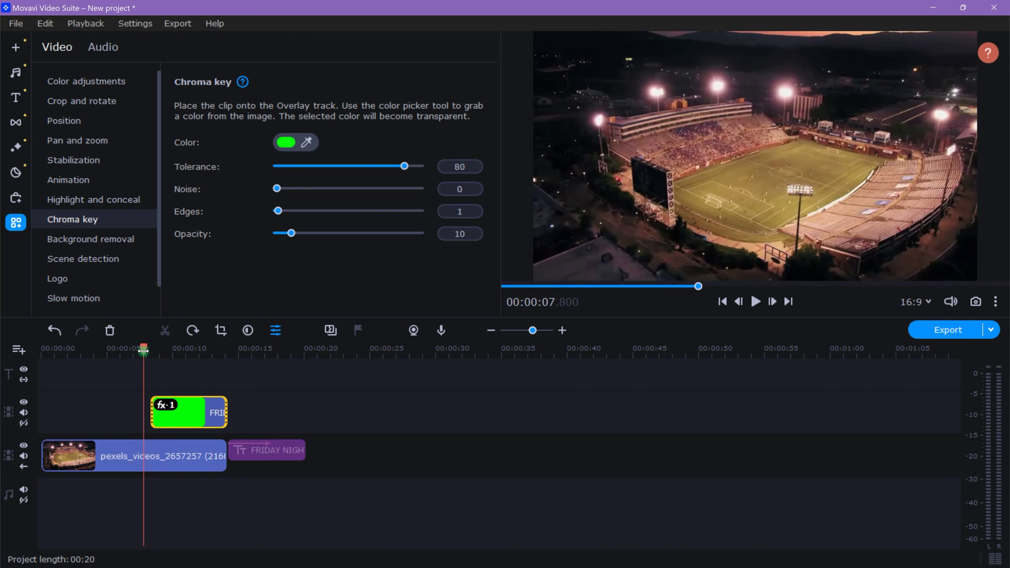
{"action": "left_click", "coordinate": [756, 300]}
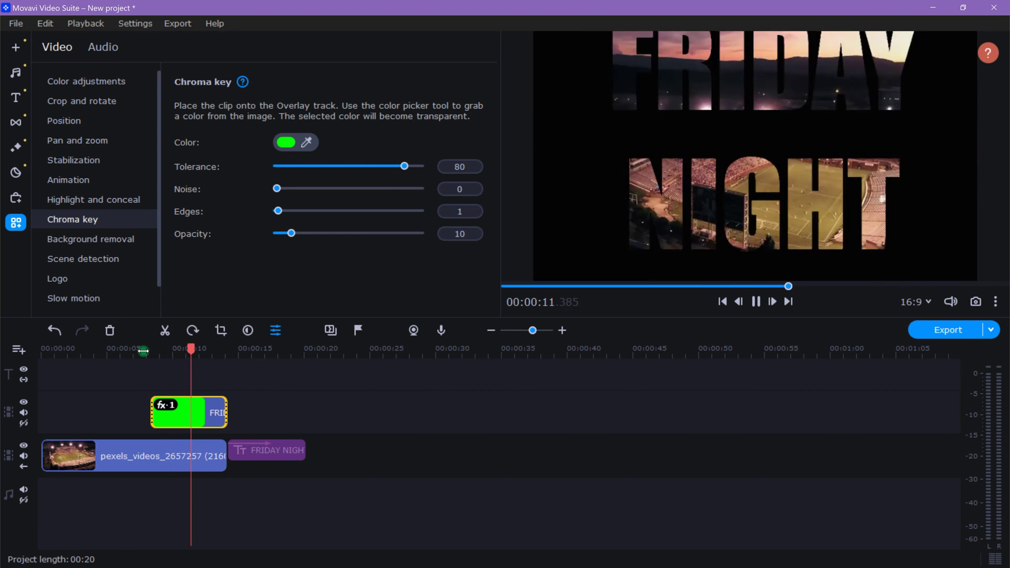
{"action": "left_click", "coordinate": [754, 301]}
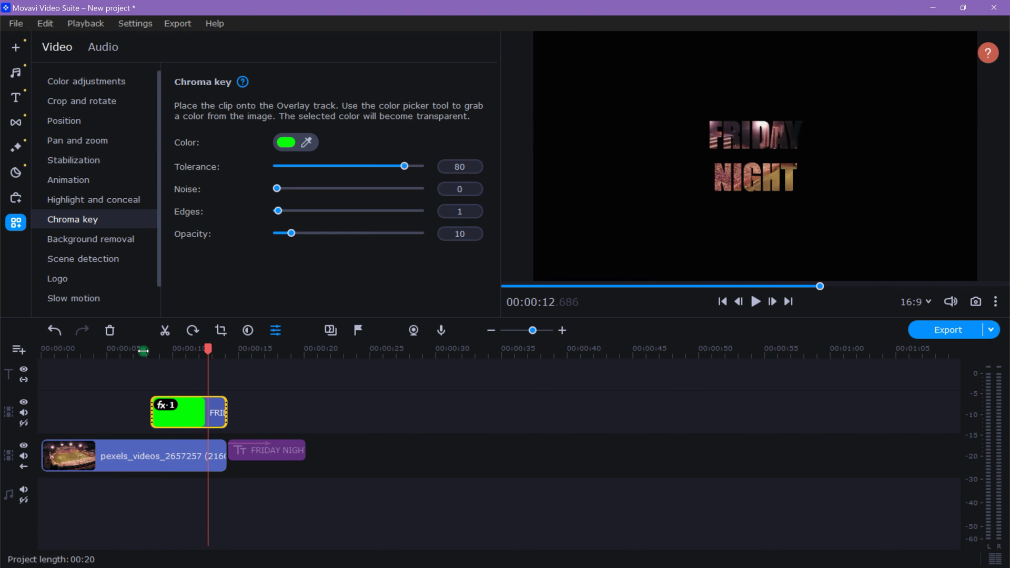